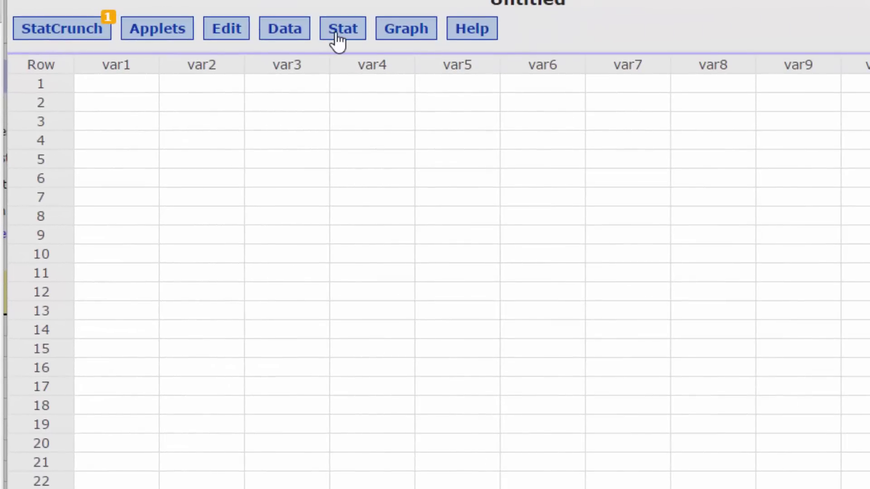
# Start a One Sample Z test with summary data: mean 265, standard deviation 40, sample size 80
pyautogui.click(338, 32)
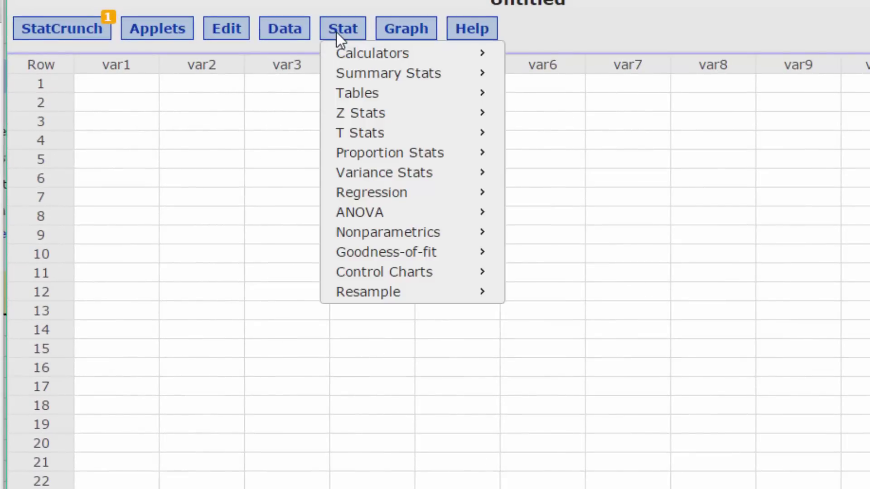
pyautogui.moveTo(364, 118)
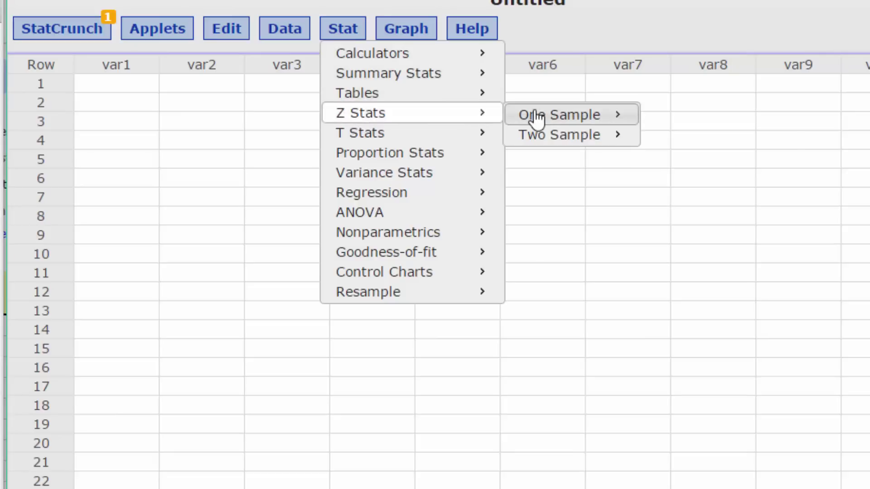
pyautogui.moveTo(536, 118)
pyautogui.click(689, 141)
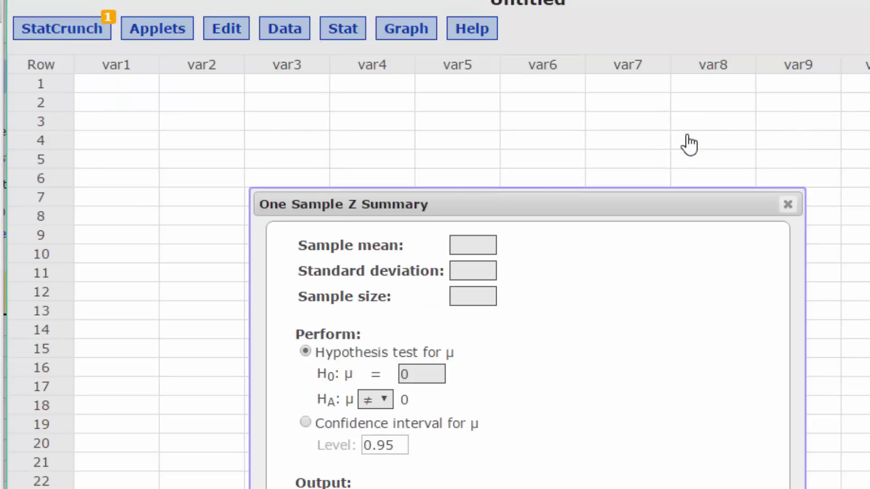
pyautogui.moveTo(453, 198); pyautogui.dragTo(298, 78)
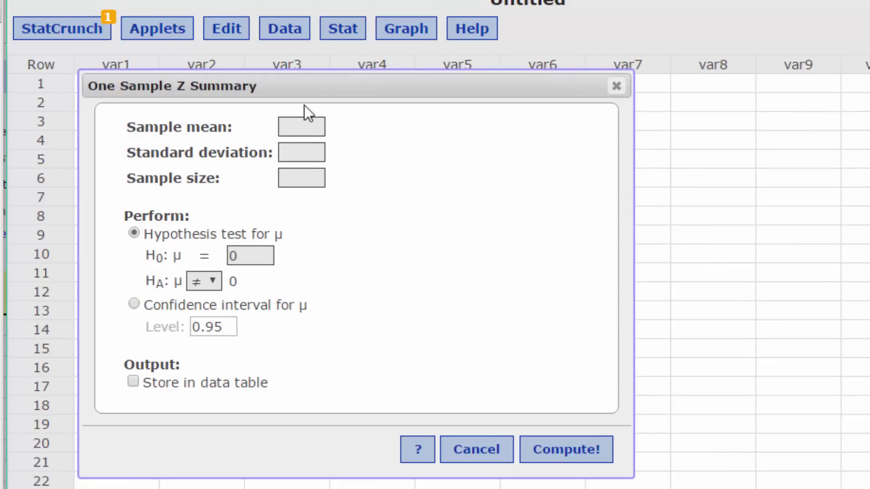
pyautogui.write('265')
pyautogui.click(313, 152)
pyautogui.write('40')
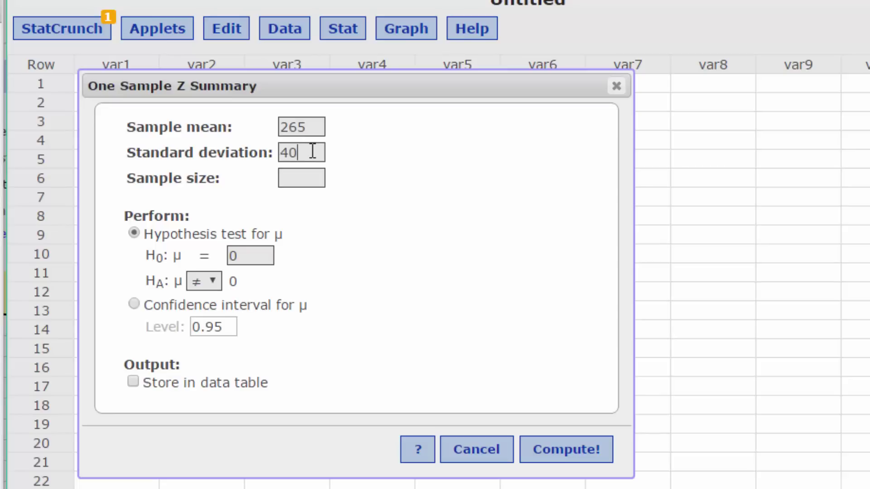
pyautogui.click(315, 178)
pyautogui.write('80')
# Set the null hypothesis to μ = 260 and the alternative to μ > 260
pyautogui.doubleClick(233, 261)
pyautogui.write('260')
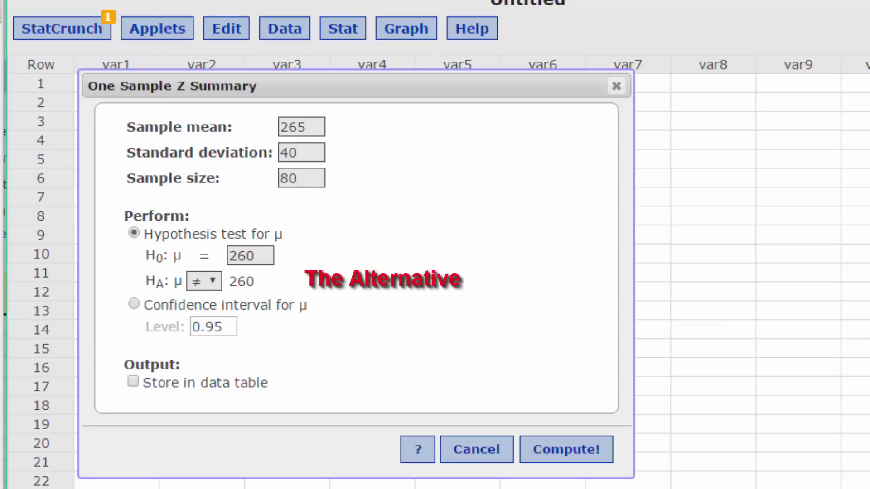
pyautogui.click(216, 279)
pyautogui.click(213, 330)
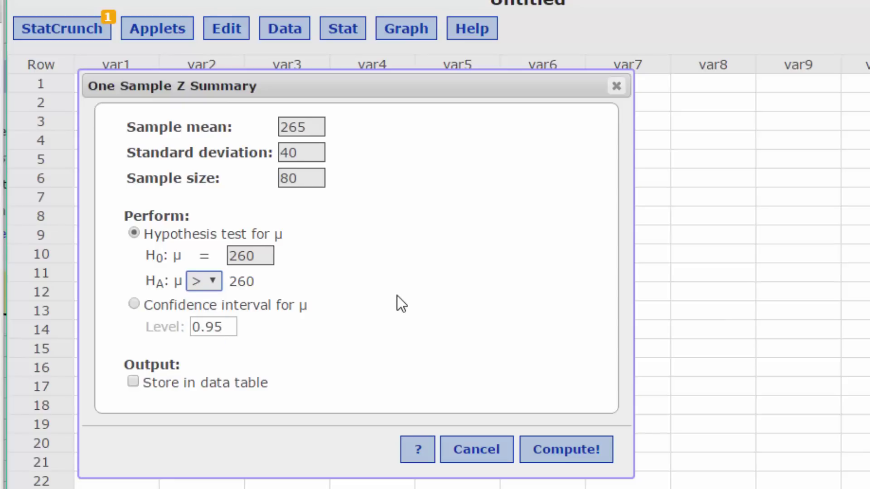
# Compute the test: Z-stat 1.118034, P-value 0.1318, shown in the upper-left results window
pyautogui.click(564, 454)
pyautogui.moveTo(704, 155); pyautogui.dragTo(233, 87)
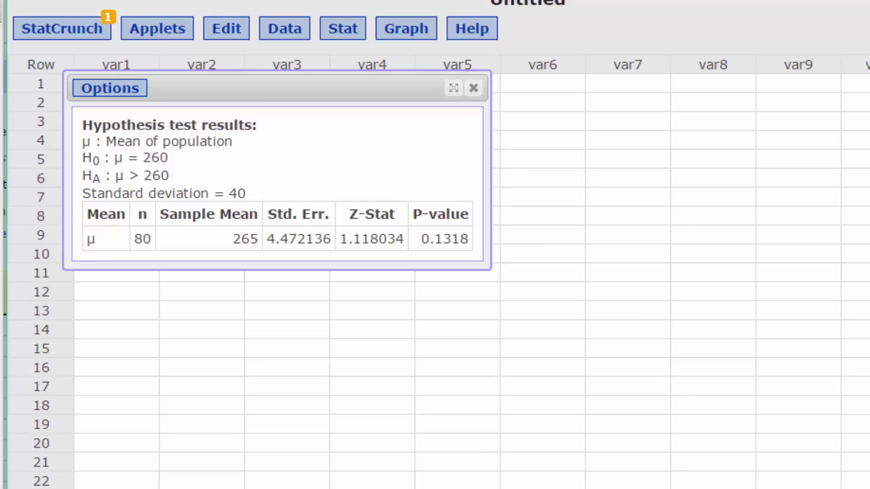
# Edit the test to the two-sided alternative μ ≠ 260 and recompute, giving P-value 0.2636
pyautogui.click(123, 89)
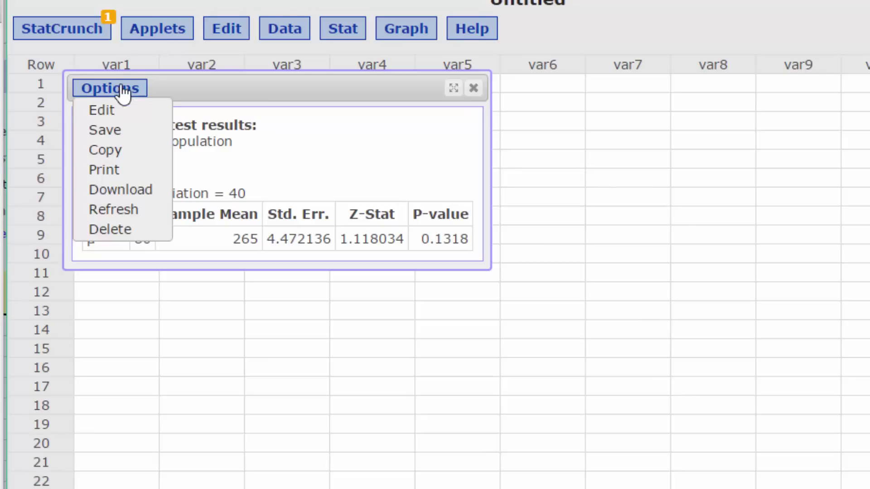
pyautogui.click(119, 112)
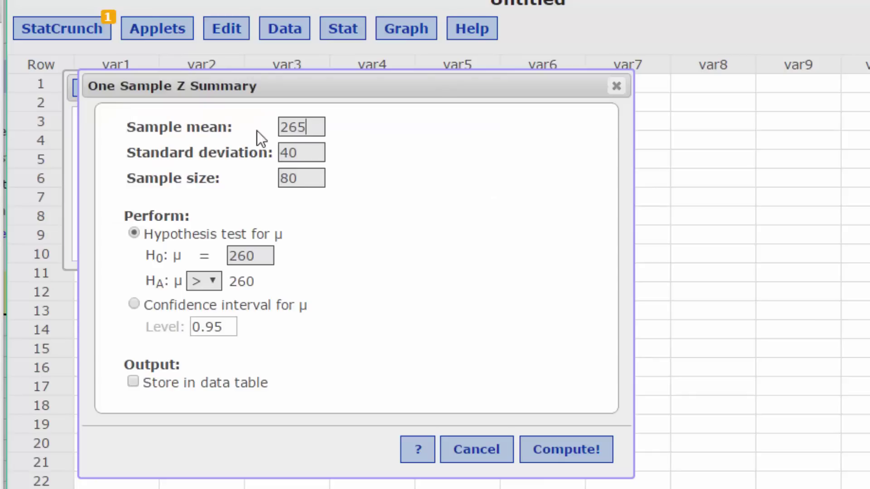
pyautogui.moveTo(354, 89); pyautogui.dragTo(320, 87)
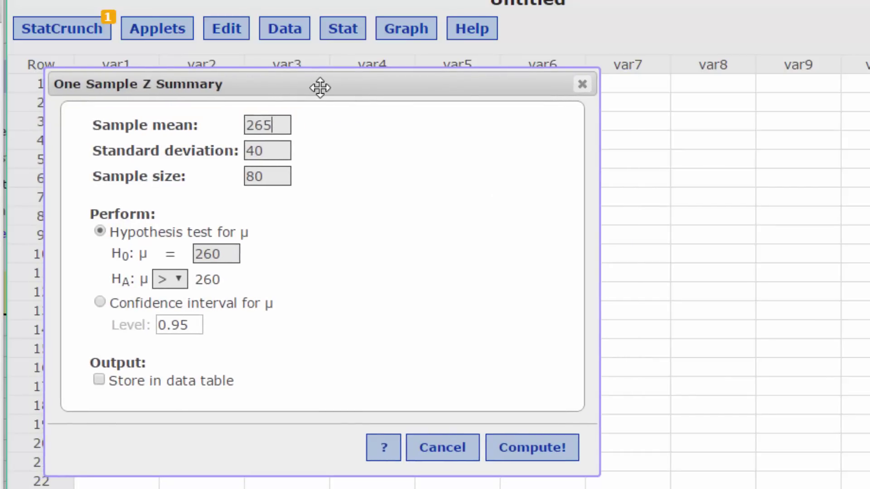
pyautogui.click(178, 278)
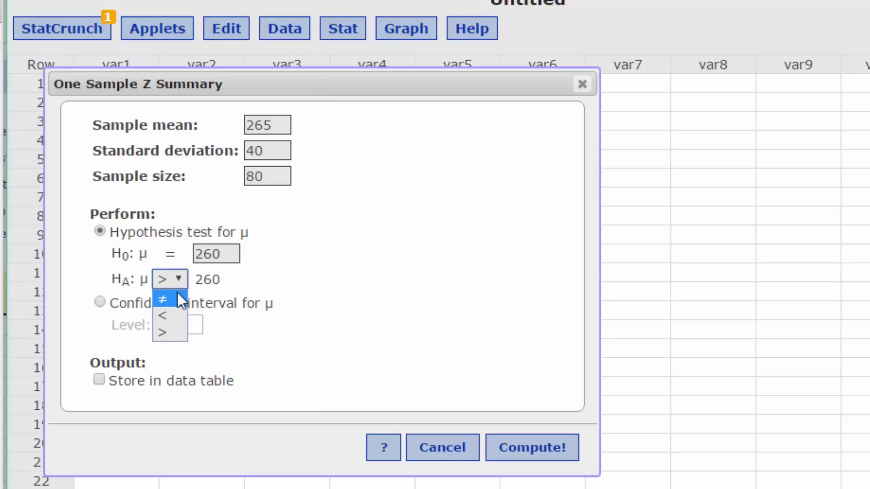
pyautogui.click(178, 292)
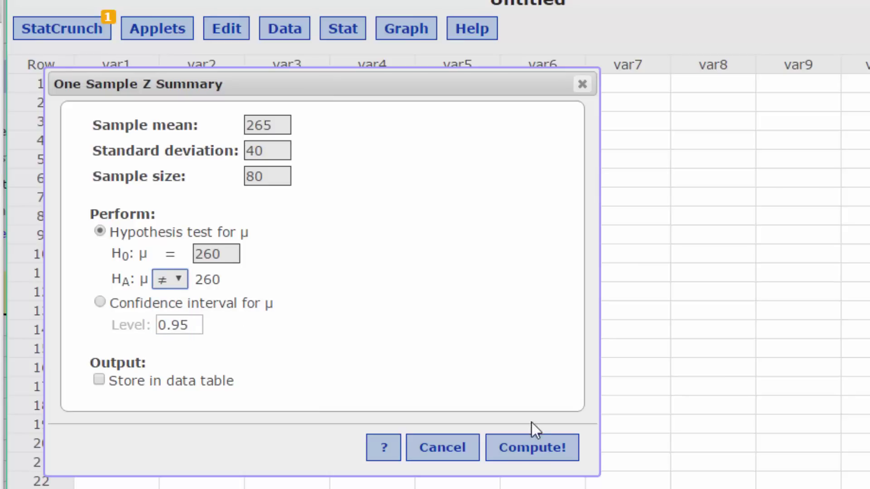
pyautogui.click(549, 458)
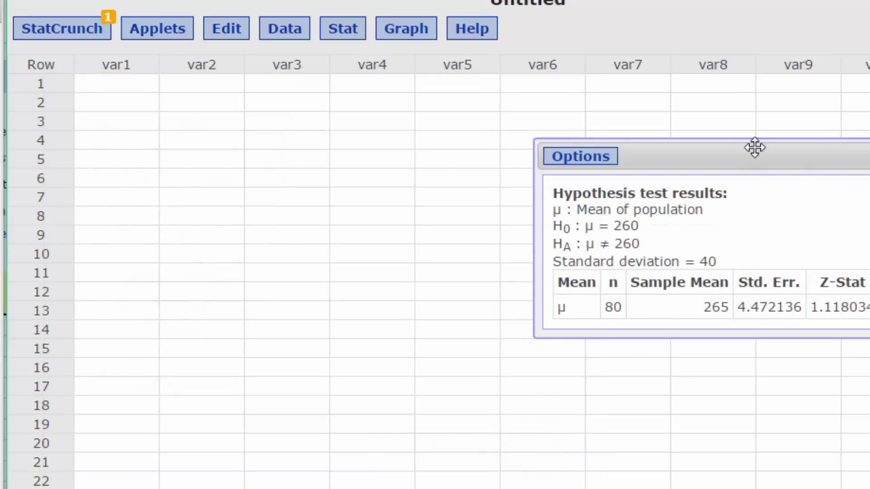
pyautogui.moveTo(743, 153); pyautogui.dragTo(301, 94)
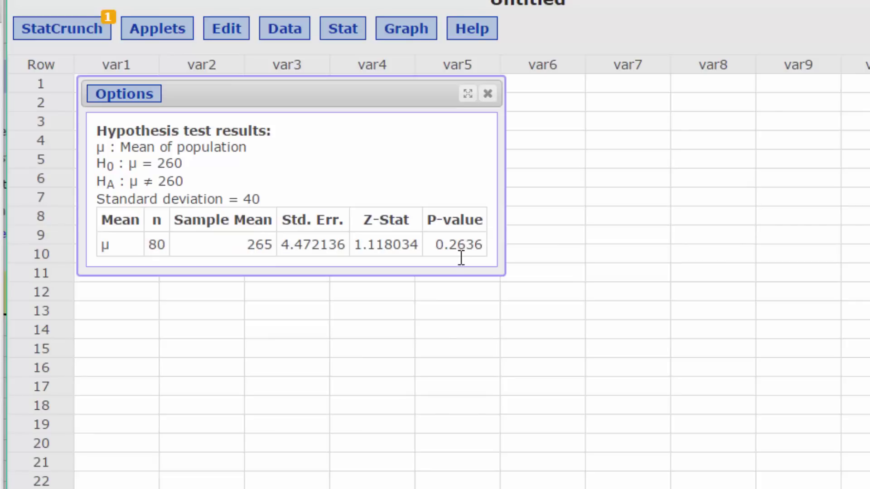
# Edit the test to the left-tailed alternative μ < 260 and recompute, giving P-value 0.8682
pyautogui.click(141, 96)
pyautogui.click(134, 117)
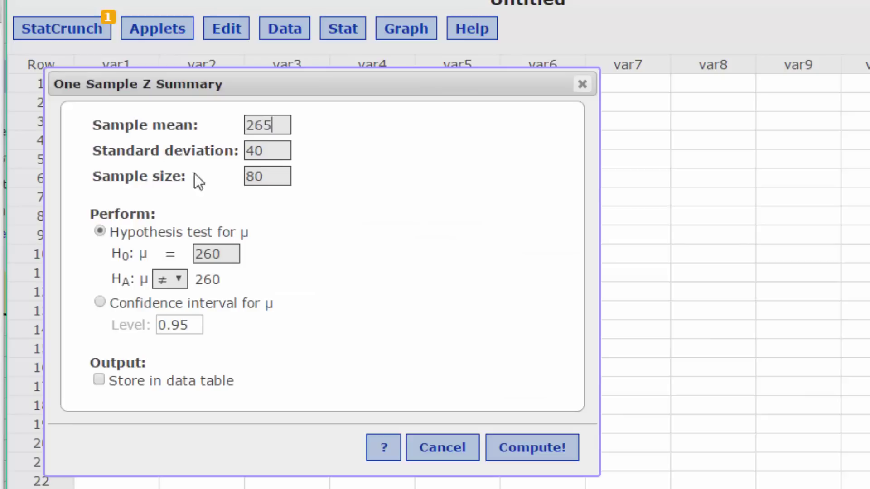
pyautogui.click(182, 281)
pyautogui.click(172, 316)
pyautogui.click(533, 449)
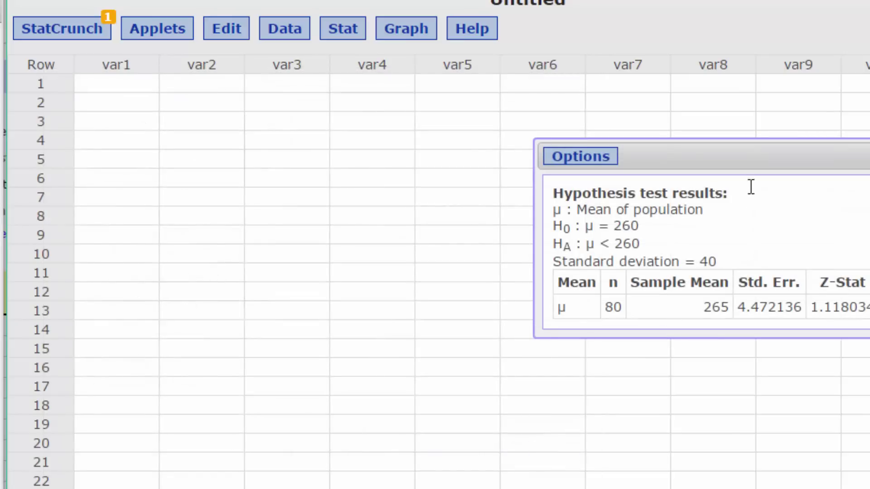
pyautogui.moveTo(753, 152); pyautogui.dragTo(297, 85)
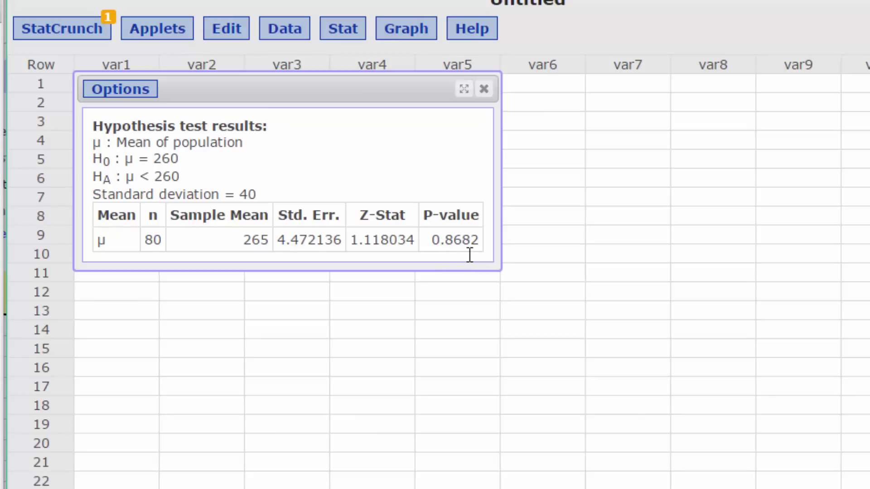
# Switch the alternative back to μ > 260 and recompute, restoring P-value 0.1318
pyautogui.click(136, 90)
pyautogui.click(135, 119)
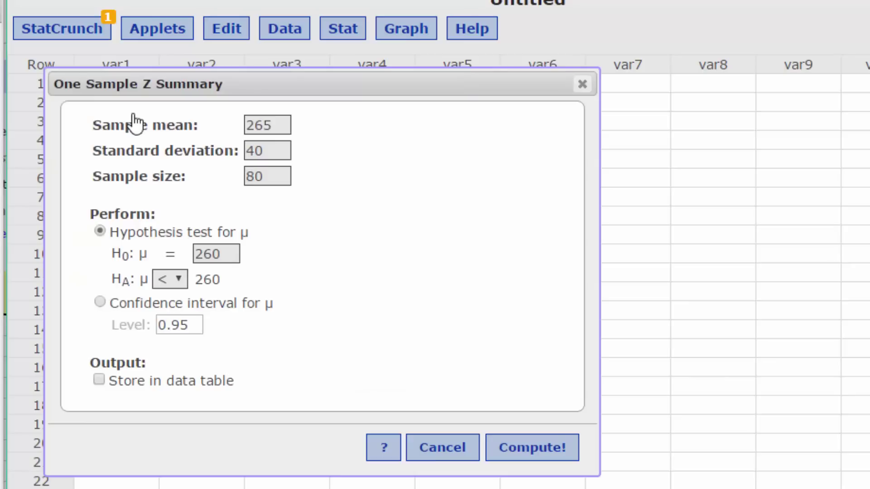
pyautogui.click(182, 282)
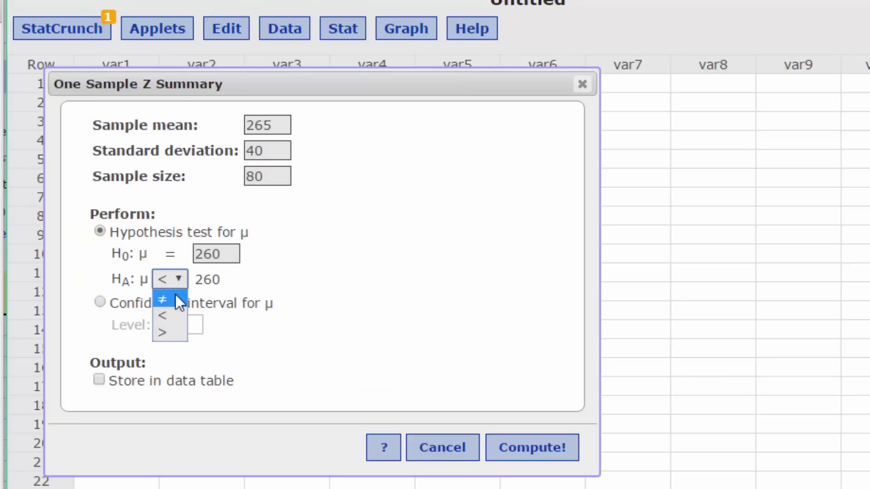
pyautogui.click(171, 331)
pyautogui.click(525, 449)
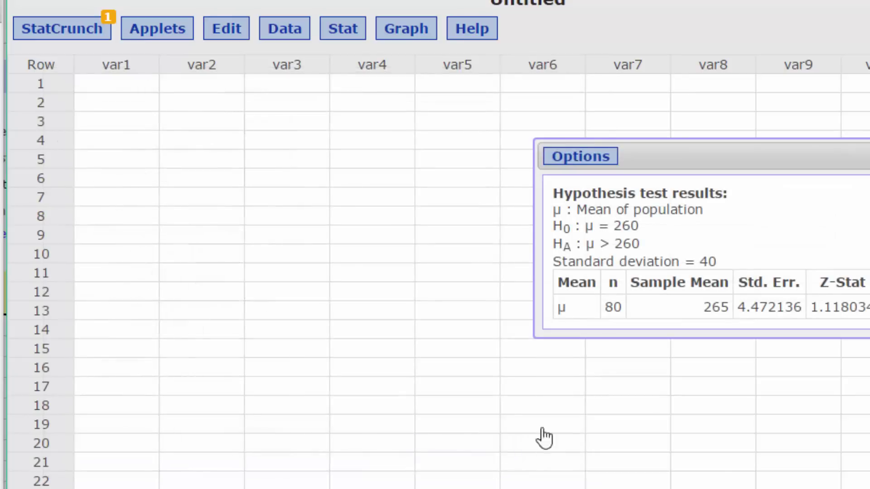
pyautogui.moveTo(675, 157); pyautogui.dragTo(206, 97)
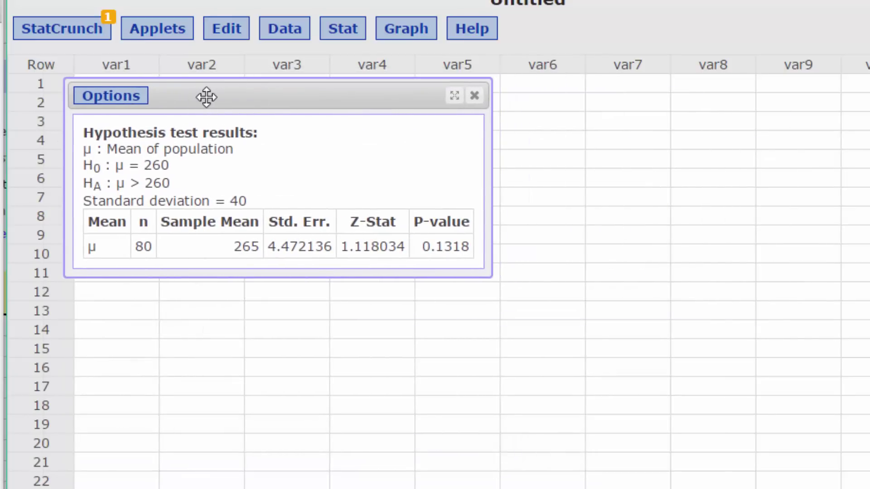